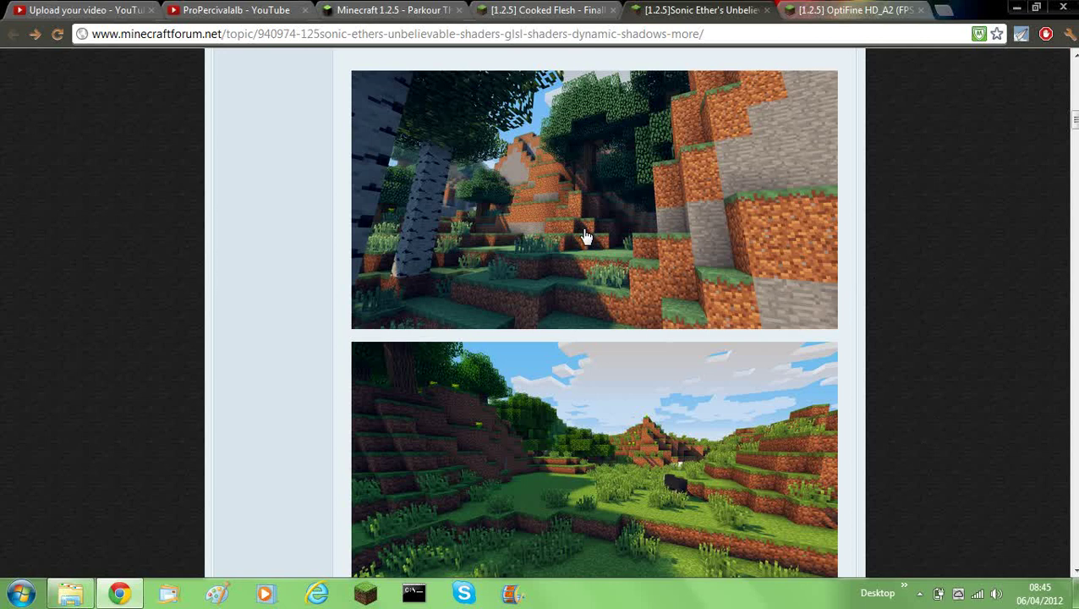
Download Sonic Ether's Unbelievable Shaders v08 for 1.2.4 and 1.2.5 (Windows) via the mod's forum topic.
{"action": "scroll", "coordinate": [583, 238], "scroll_direction": "down", "scroll_amount": 1}
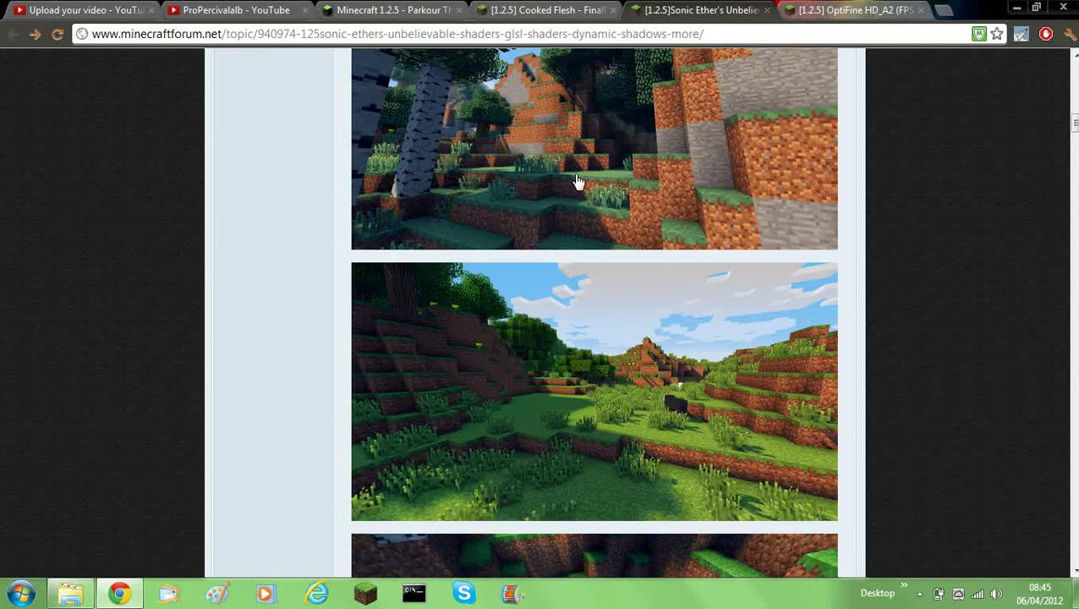
{"action": "scroll", "coordinate": [806, 324], "scroll_direction": "down", "scroll_amount": 6}
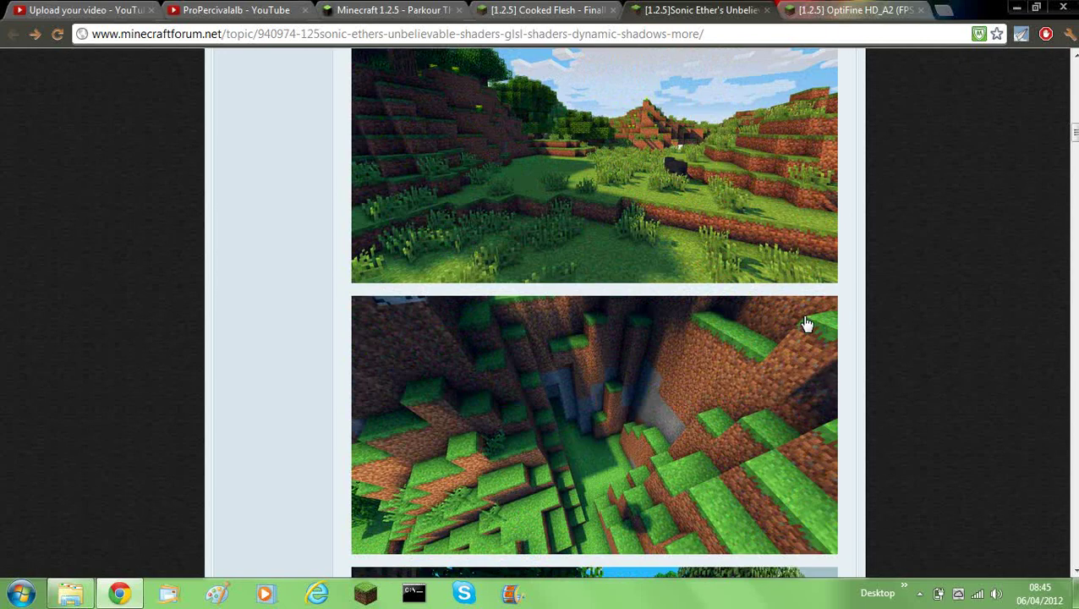
{"action": "scroll", "coordinate": [806, 324], "scroll_direction": "down", "scroll_amount": 4}
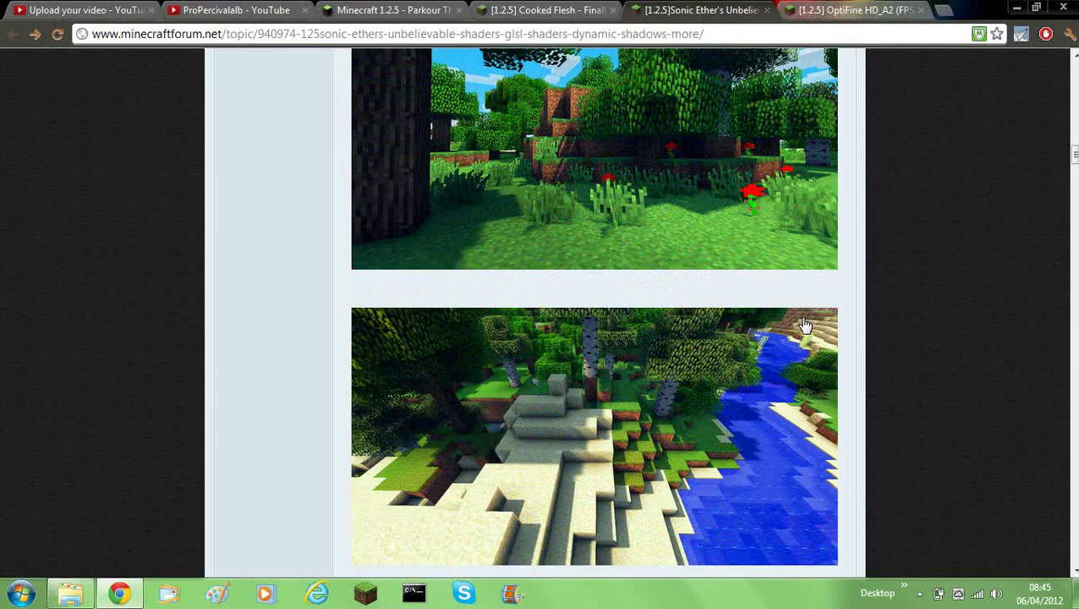
{"action": "scroll", "coordinate": [805, 324], "scroll_direction": "down", "scroll_amount": 4}
{"action": "scroll", "coordinate": [828, 167], "scroll_direction": "down", "scroll_amount": 2}
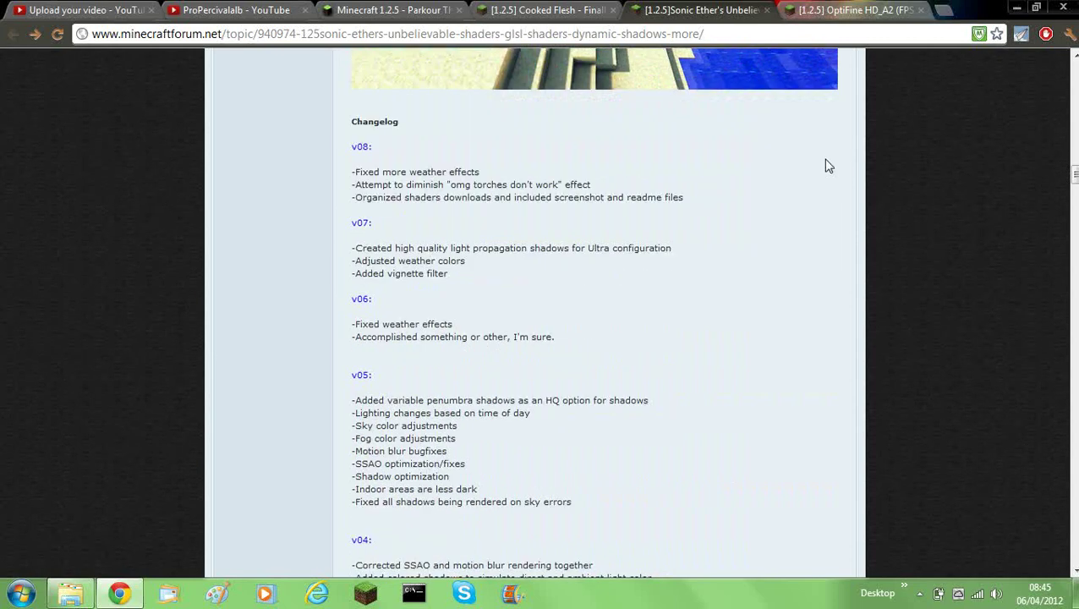
{"action": "scroll", "coordinate": [828, 167], "scroll_direction": "down", "scroll_amount": 4}
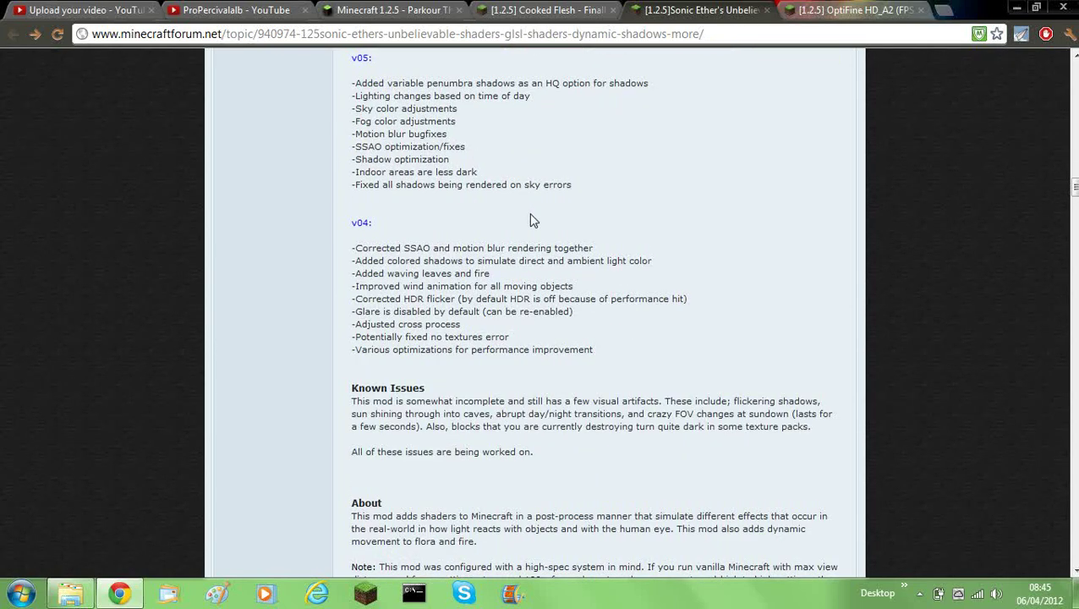
{"action": "scroll", "coordinate": [592, 153], "scroll_direction": "down", "scroll_amount": 6}
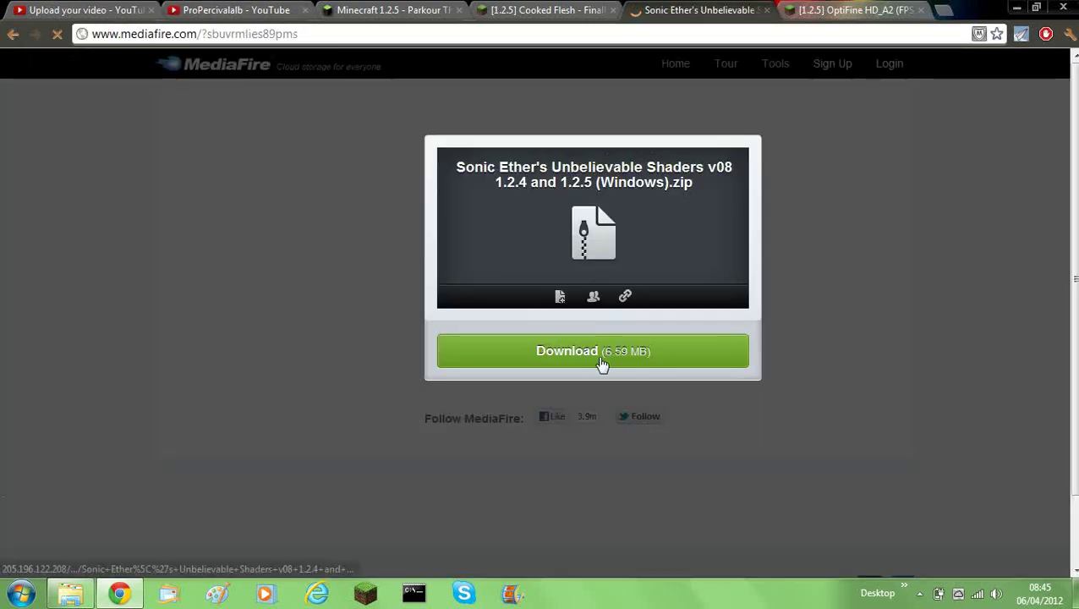
{"action": "left_click", "coordinate": [595, 358]}
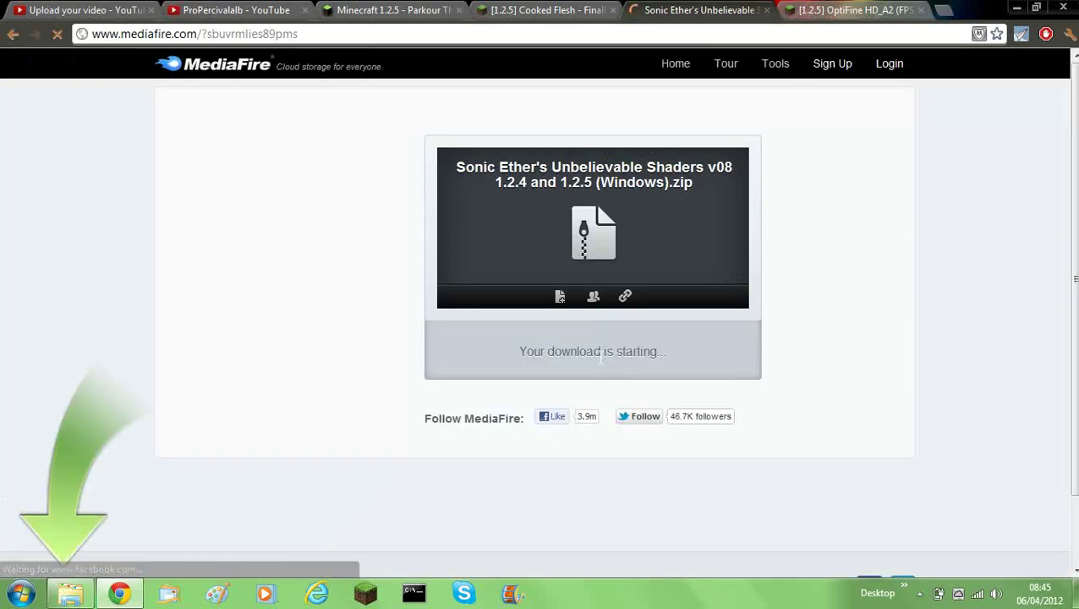
Download the Smooth edition OptiFine_1.2.5_HD_S_A2.zip via the OptiFine forum topic.
{"action": "left_click", "coordinate": [820, 9]}
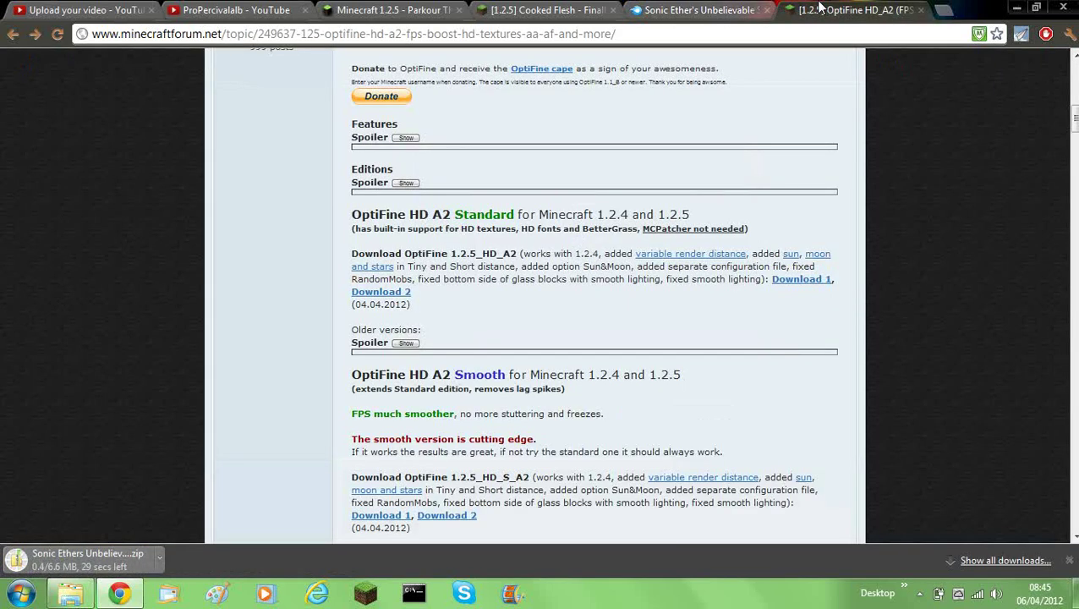
{"action": "scroll", "coordinate": [788, 233], "scroll_direction": "up", "scroll_amount": 5}
{"action": "scroll", "coordinate": [741, 161], "scroll_direction": "up", "scroll_amount": 1}
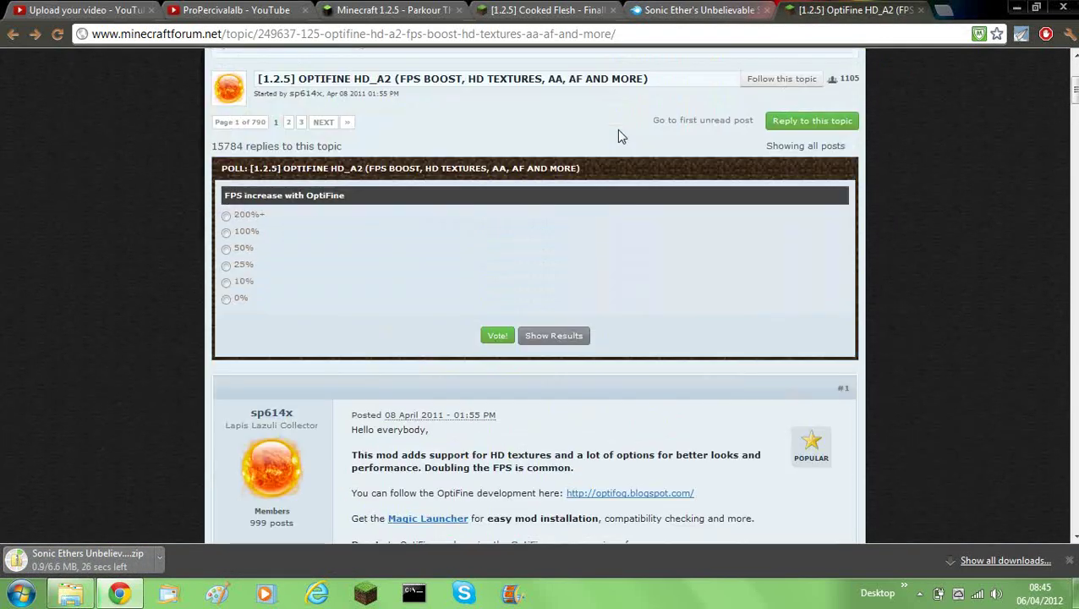
{"action": "scroll", "coordinate": [619, 135], "scroll_direction": "down", "scroll_amount": 6}
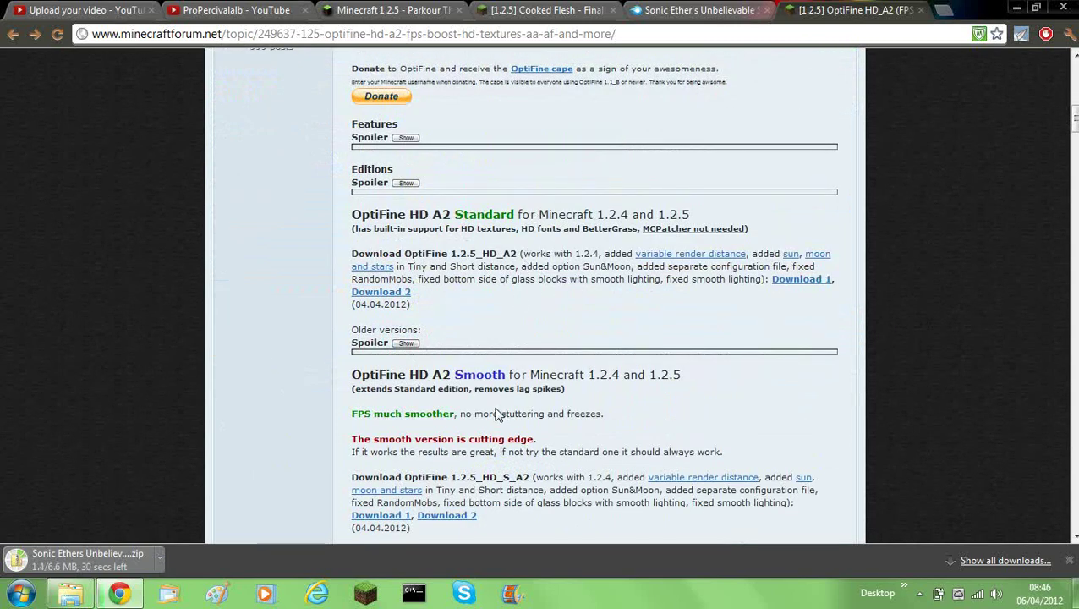
{"action": "scroll", "coordinate": [615, 475], "scroll_direction": "down", "scroll_amount": 1}
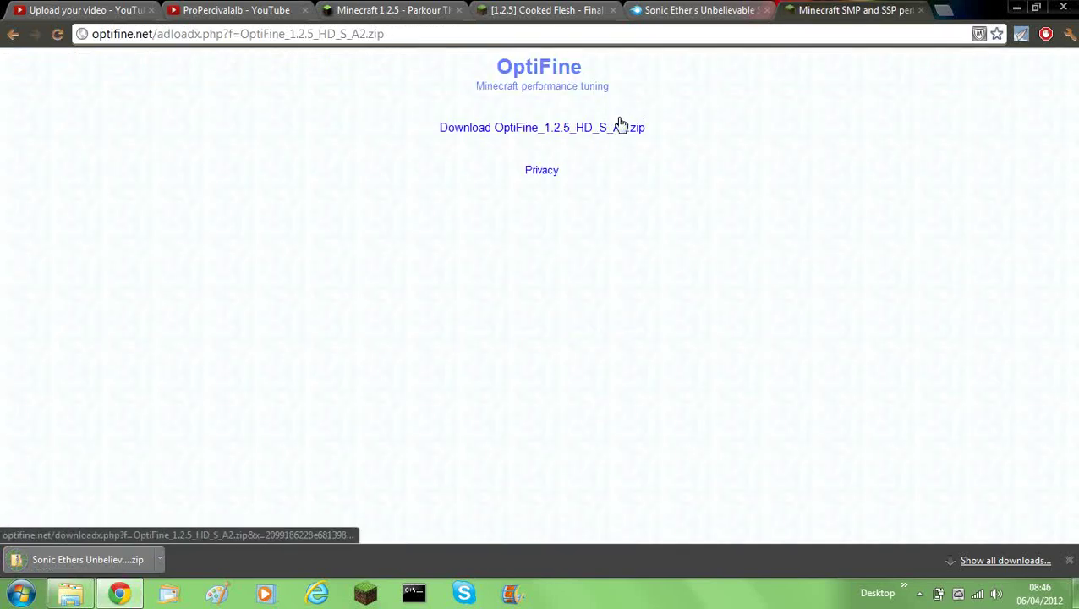
{"action": "left_click", "coordinate": [621, 125]}
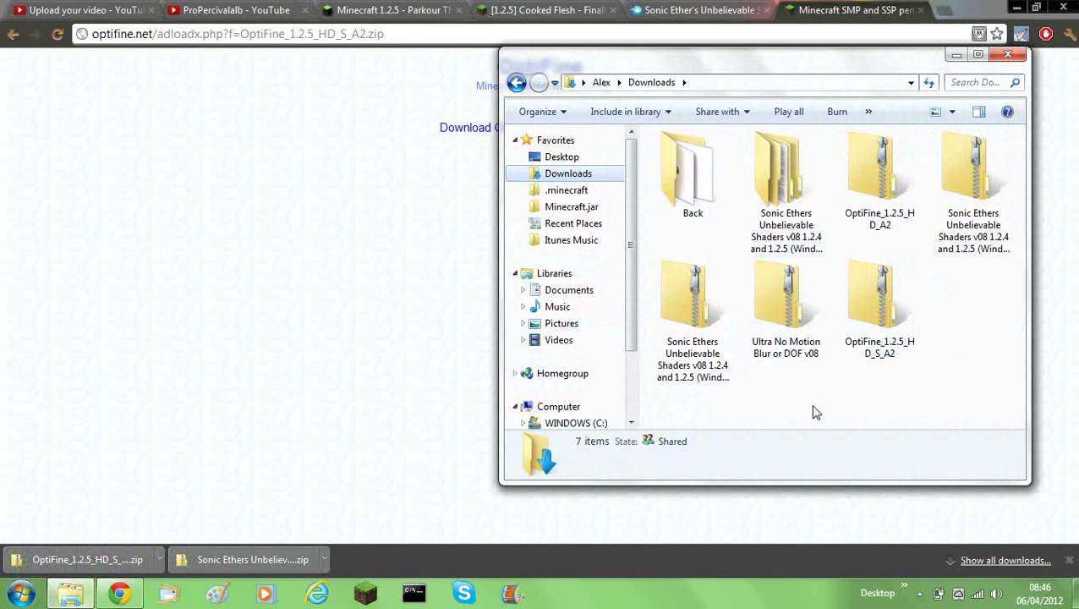
Open the downloaded OptiFine_1.2.5_HD_S_A2 archive in WinRAR, dismiss the licence reminder and move its window aside.
{"action": "left_click", "coordinate": [874, 343]}
{"action": "right_click", "coordinate": [869, 342]}
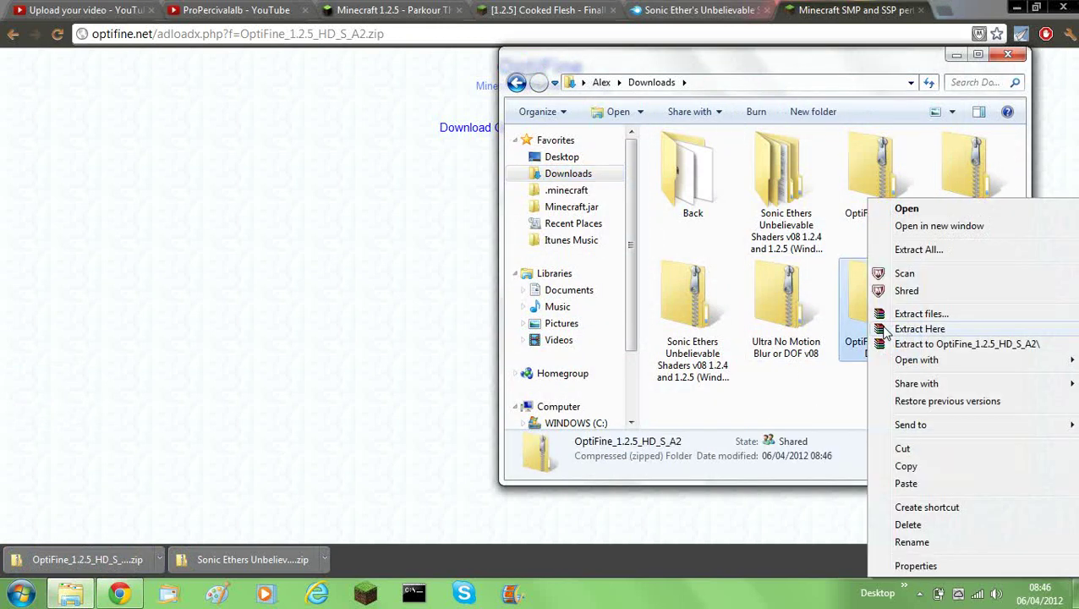
{"action": "left_click", "coordinate": [896, 344]}
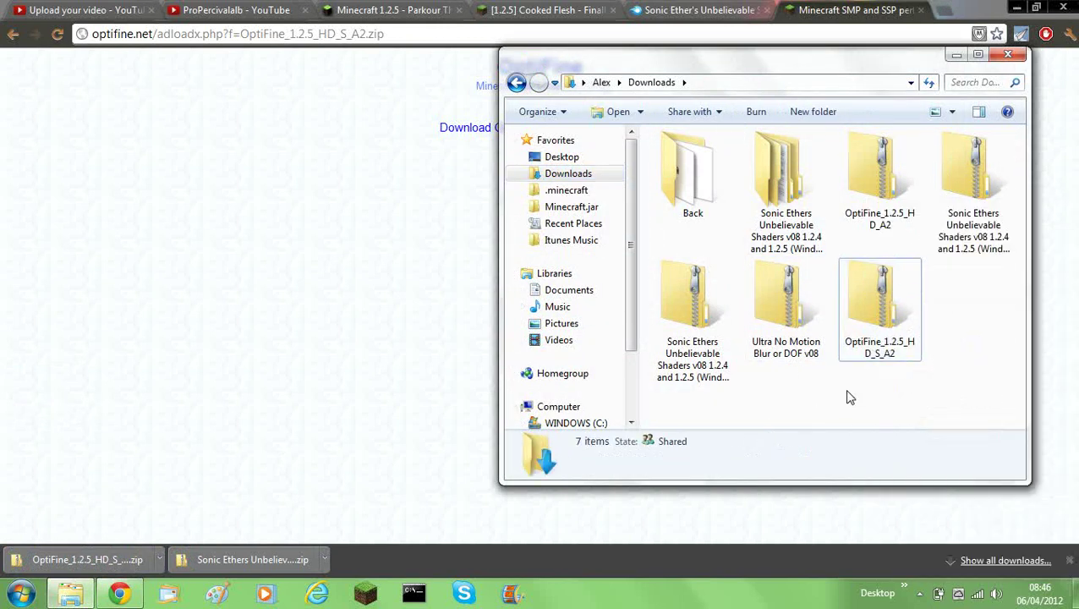
{"action": "right_click", "coordinate": [900, 337]}
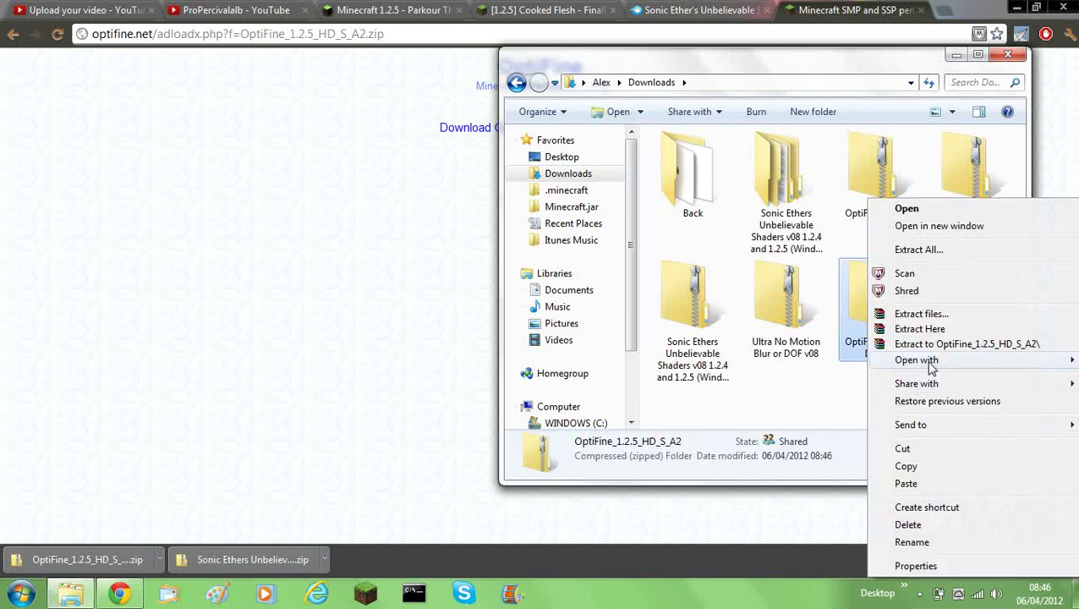
{"action": "mouse_move", "coordinate": [885, 369]}
{"action": "left_click", "coordinate": [749, 412]}
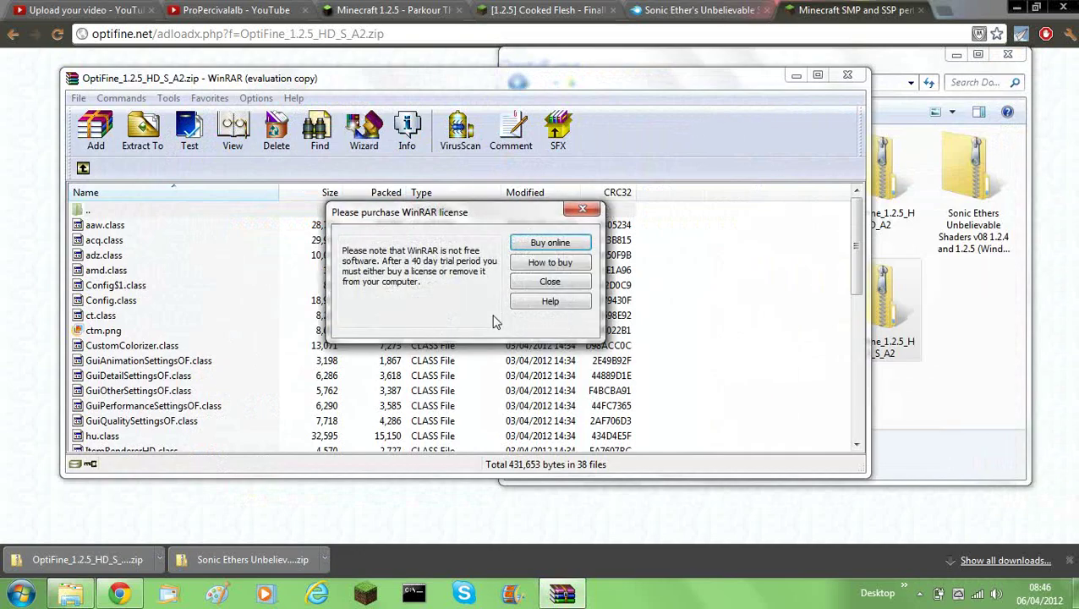
{"action": "left_click", "coordinate": [549, 282]}
{"action": "left_click_drag", "start_coordinate": [697, 80], "coordinate": [700, 27]}
Extract the newly downloaded Sonic Ethers Unbelievable Shaders v08 zip to its own folder in Downloads and open the extracted shaders folder.
{"action": "left_click", "coordinate": [976, 321]}
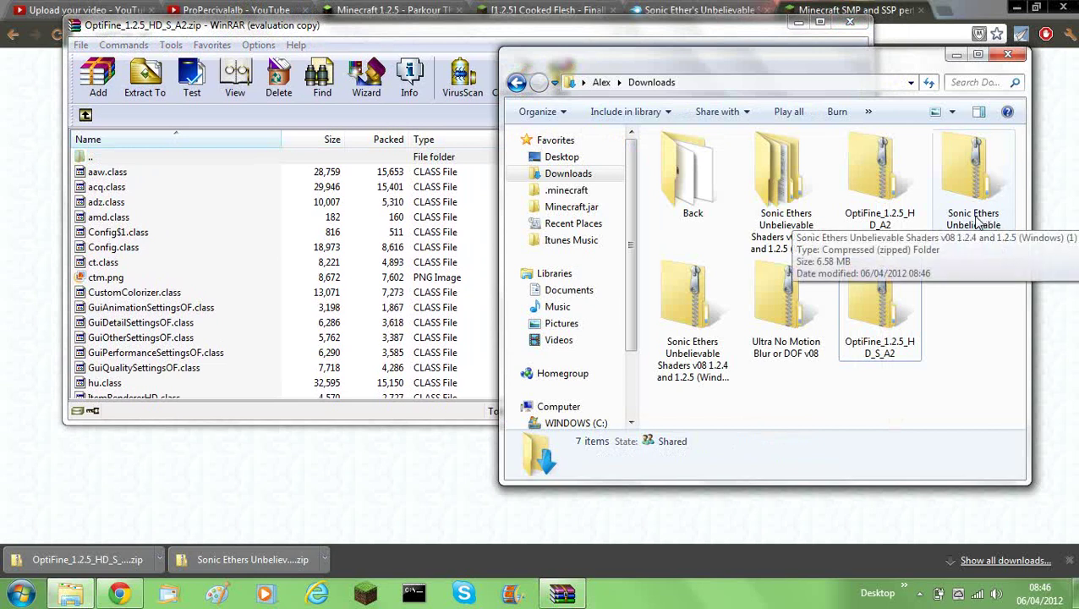
{"action": "right_click", "coordinate": [962, 188]}
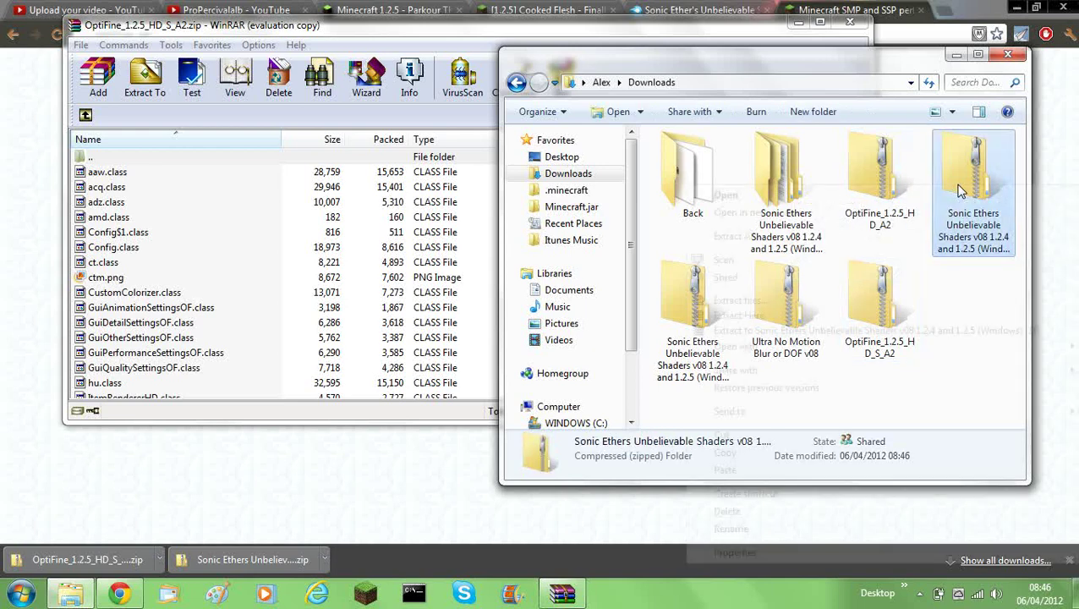
{"action": "left_click", "coordinate": [728, 236]}
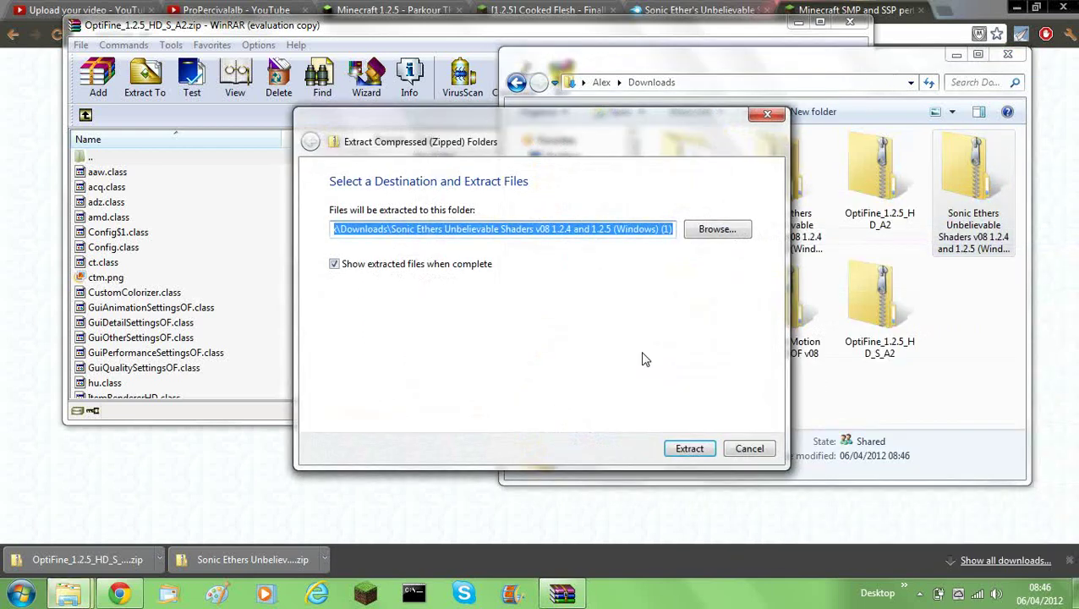
{"action": "left_click", "coordinate": [708, 451]}
{"action": "left_click", "coordinate": [690, 449]}
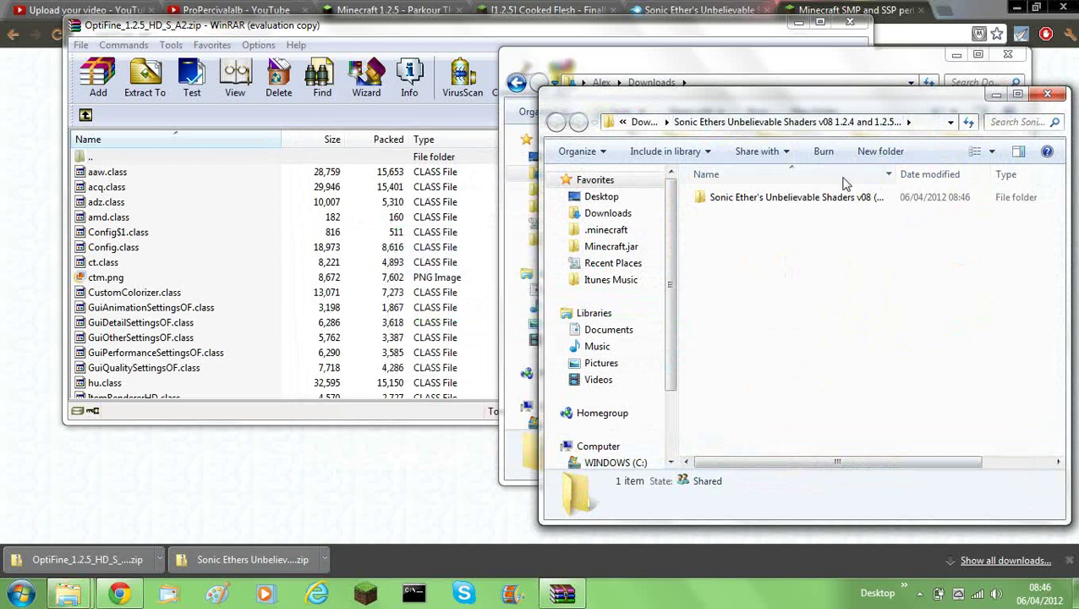
{"action": "double_click", "coordinate": [835, 196]}
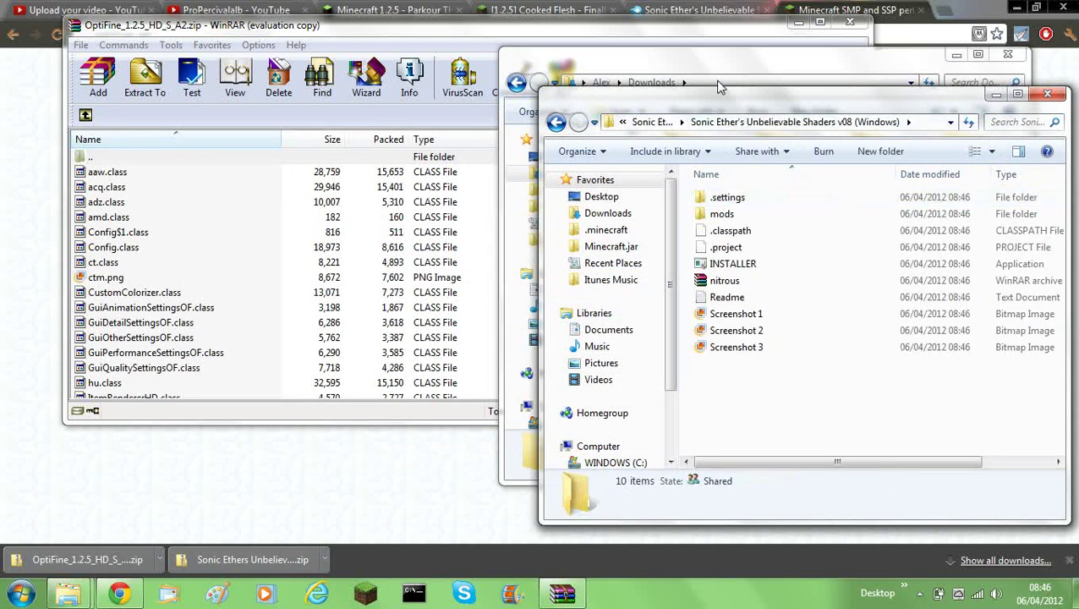
Open minecraft.jar from the .minecraft bin folder in WinRAR and dismiss the licence reminder.
{"action": "left_click", "coordinate": [524, 193]}
{"action": "left_click", "coordinate": [592, 191]}
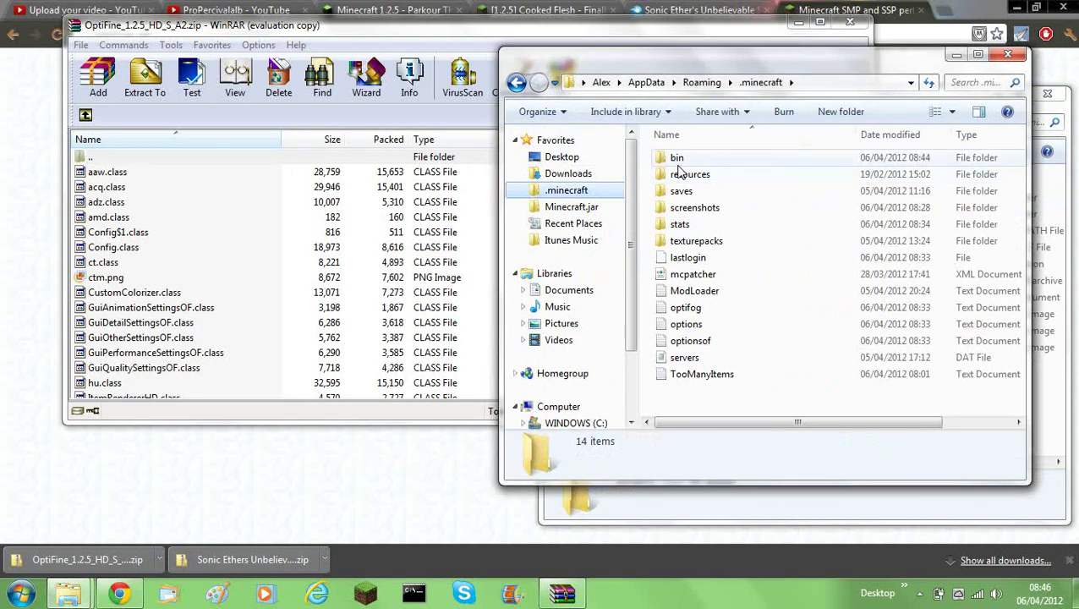
{"action": "double_click", "coordinate": [685, 163]}
{"action": "right_click", "coordinate": [715, 257]}
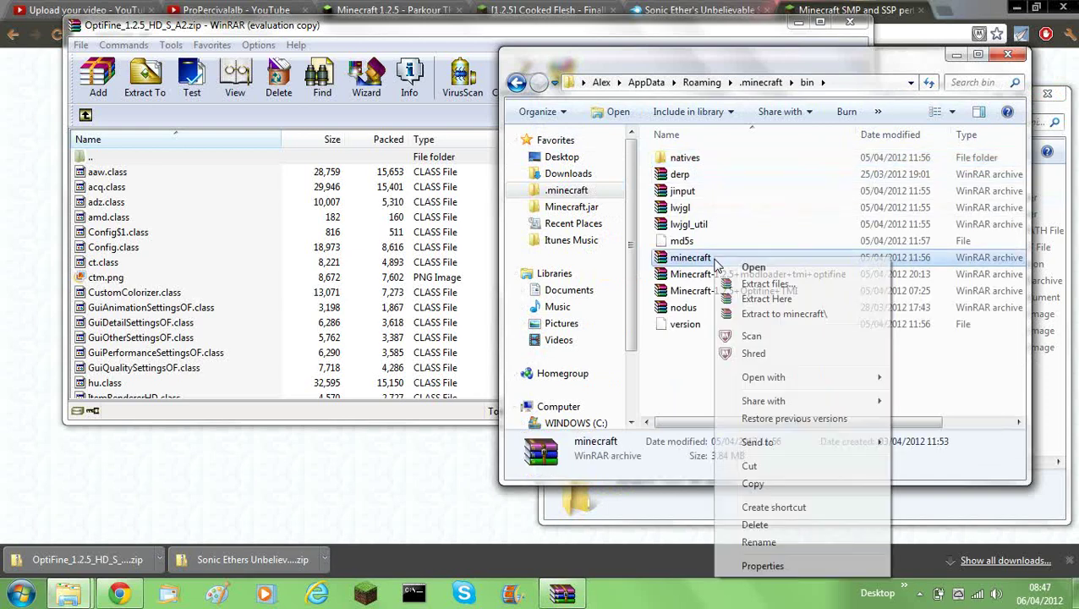
{"action": "mouse_move", "coordinate": [755, 380]}
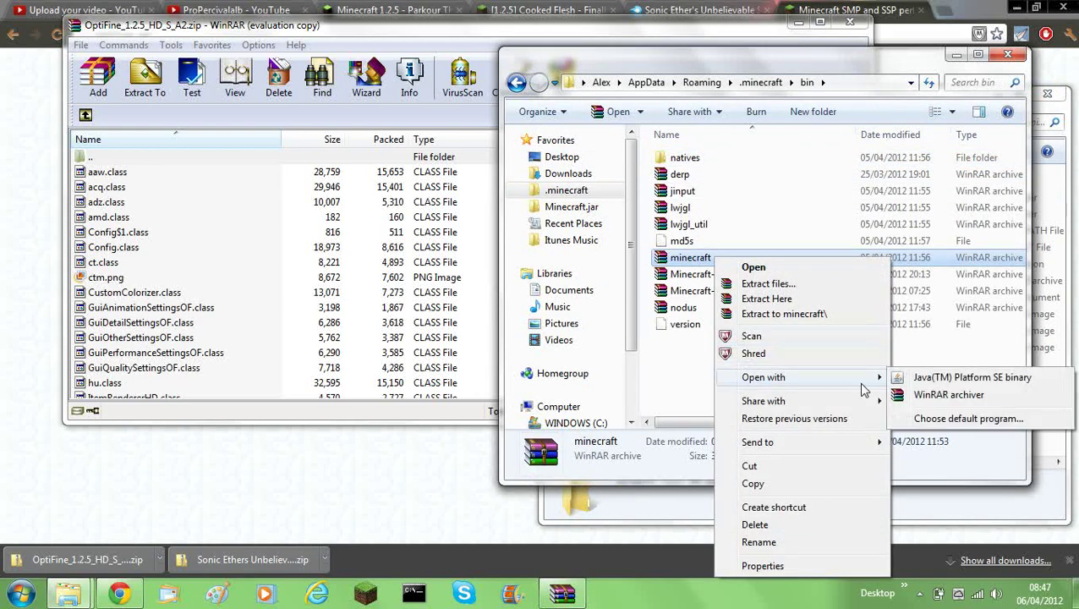
{"action": "left_click", "coordinate": [1006, 396]}
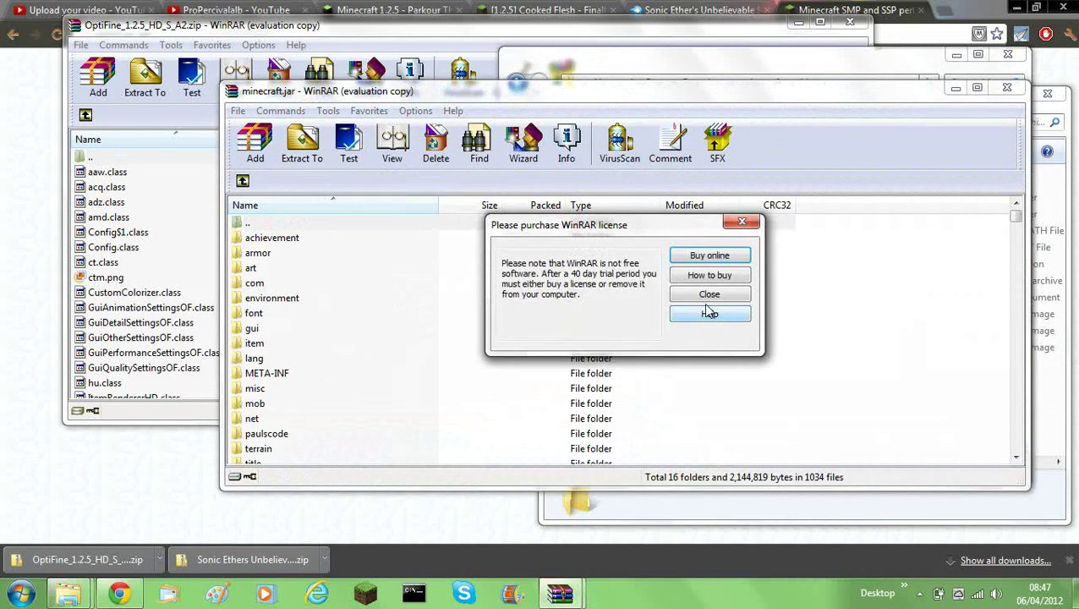
{"action": "left_click", "coordinate": [709, 294]}
Delete the META-INF folder from minecraft.jar.
{"action": "right_click", "coordinate": [276, 372]}
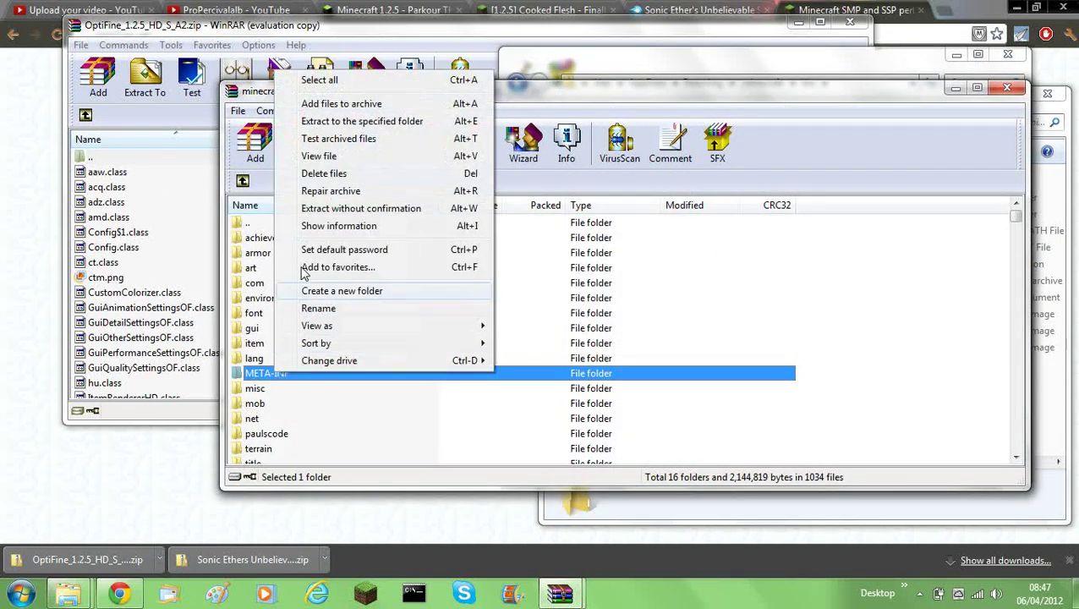
{"action": "left_click", "coordinate": [319, 173]}
{"action": "left_click", "coordinate": [554, 353]}
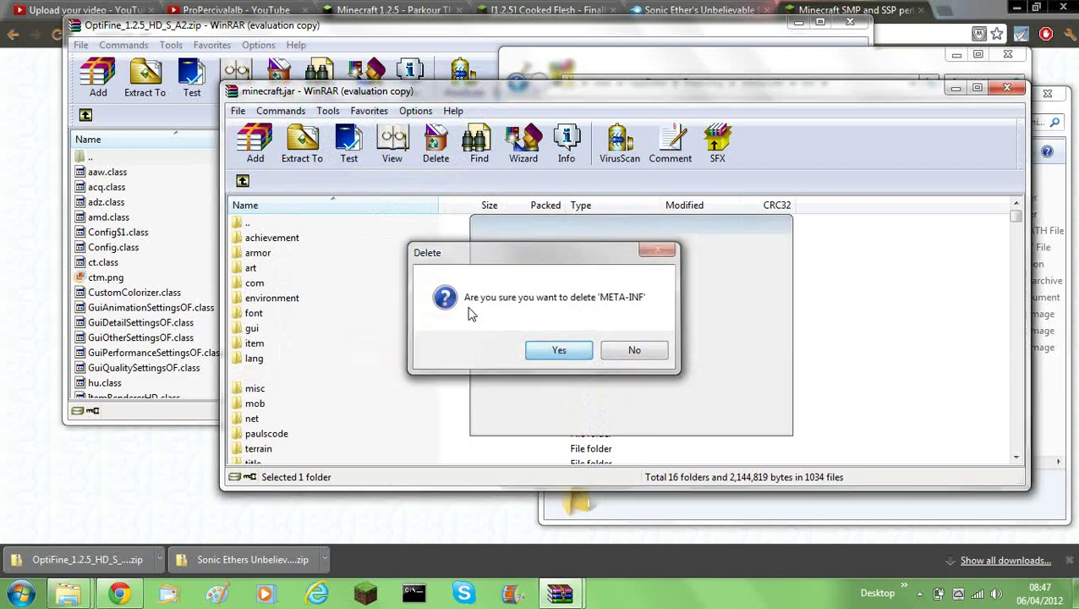
Add all files from the OptiFine archive to minecraft.jar with the default archiving settings, and close both archives.
{"action": "left_click", "coordinate": [119, 173]}
{"action": "scroll", "coordinate": [154, 304], "scroll_direction": "down", "scroll_amount": 8}
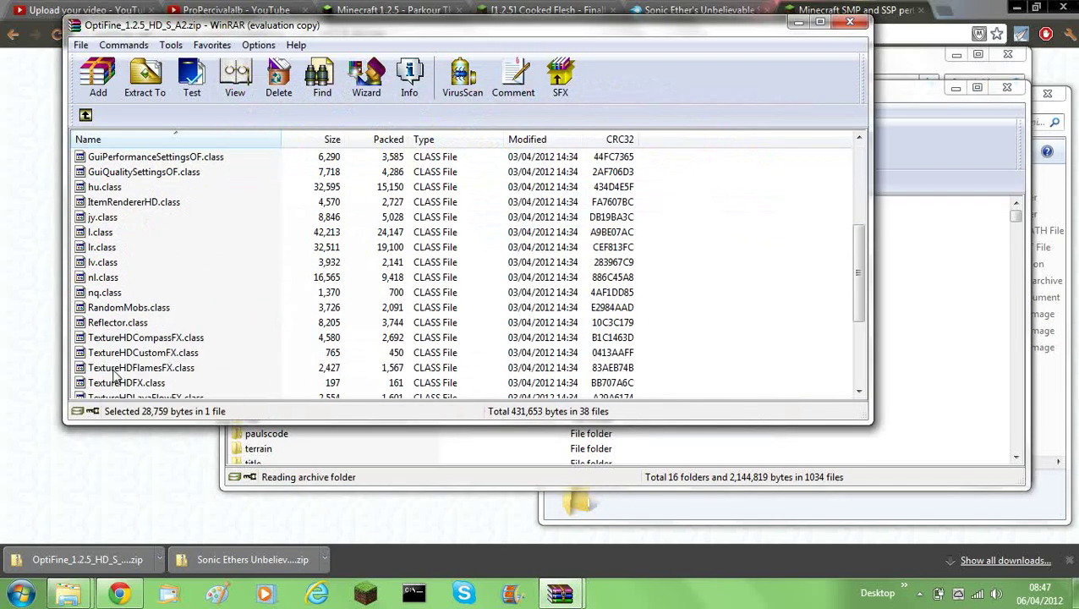
{"action": "left_click", "coordinate": [108, 383], "text": "shift"}
{"action": "scroll", "coordinate": [108, 389], "scroll_direction": "up", "scroll_amount": 1}
{"action": "scroll", "coordinate": [108, 388], "scroll_direction": "up", "scroll_amount": 2}
{"action": "left_click_drag", "start_coordinate": [135, 280], "coordinate": [925, 342]}
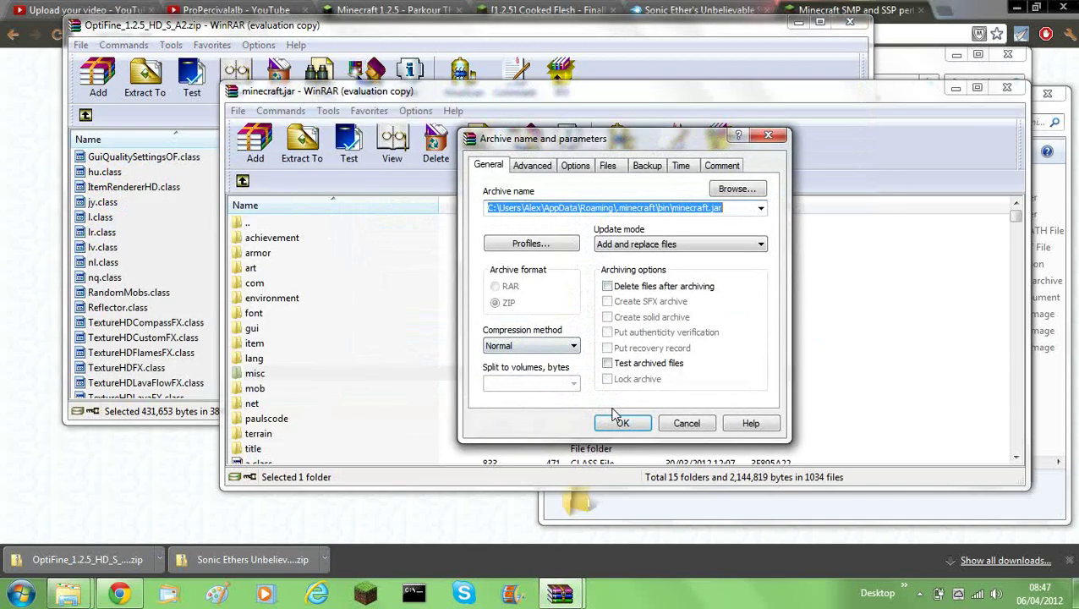
{"action": "left_click", "coordinate": [618, 425]}
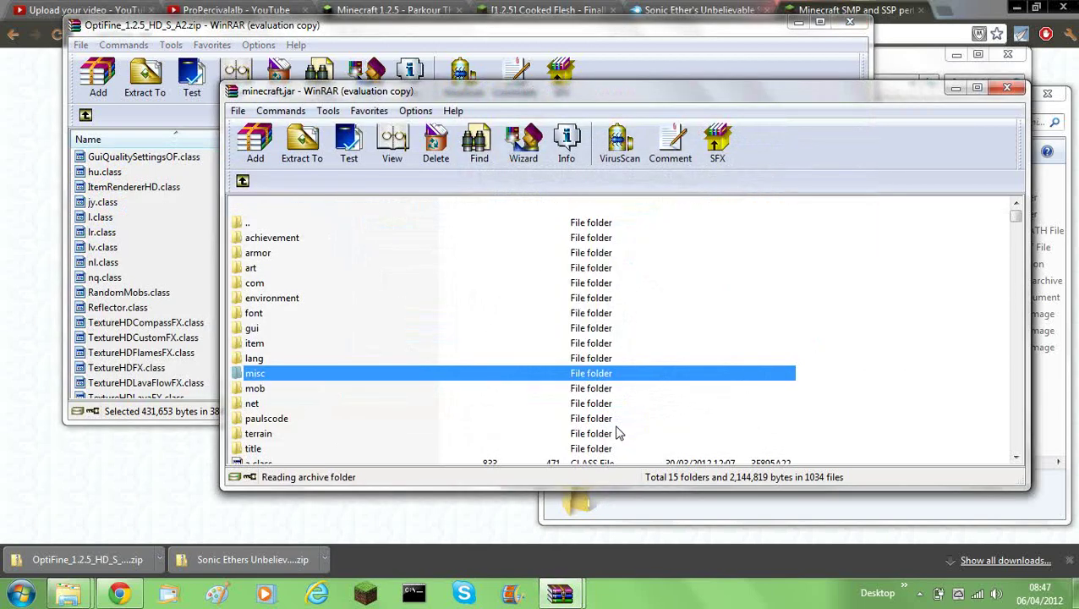
{"action": "left_click", "coordinate": [1006, 88]}
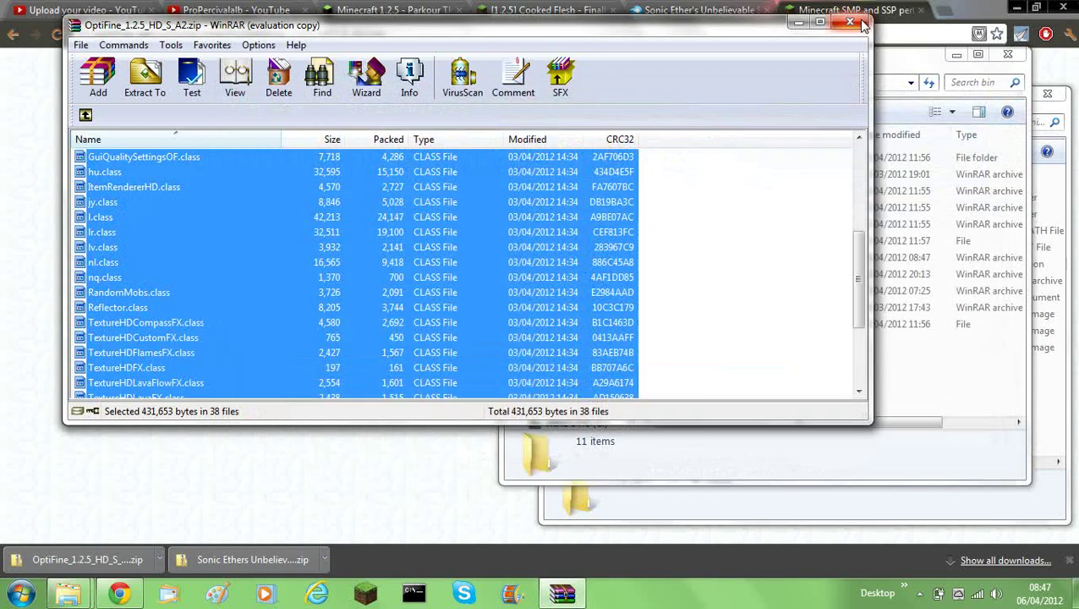
{"action": "left_click", "coordinate": [850, 21]}
Launch Minecraft, log in with the saved account and load the first singleplayer world to test the modded game, then pause it.
{"action": "left_click", "coordinate": [371, 592]}
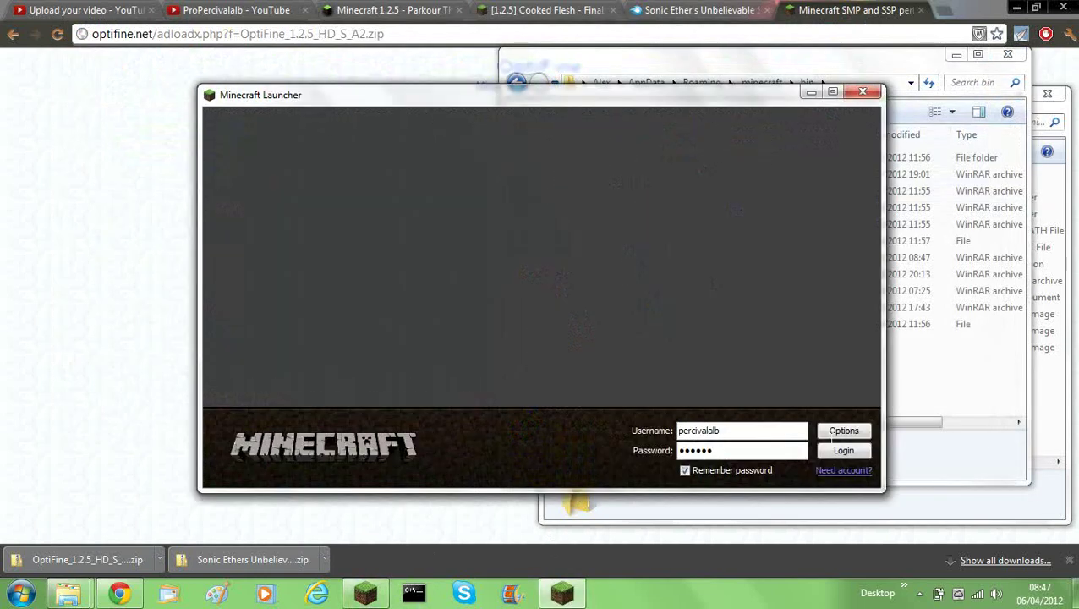
{"action": "left_click", "coordinate": [837, 451]}
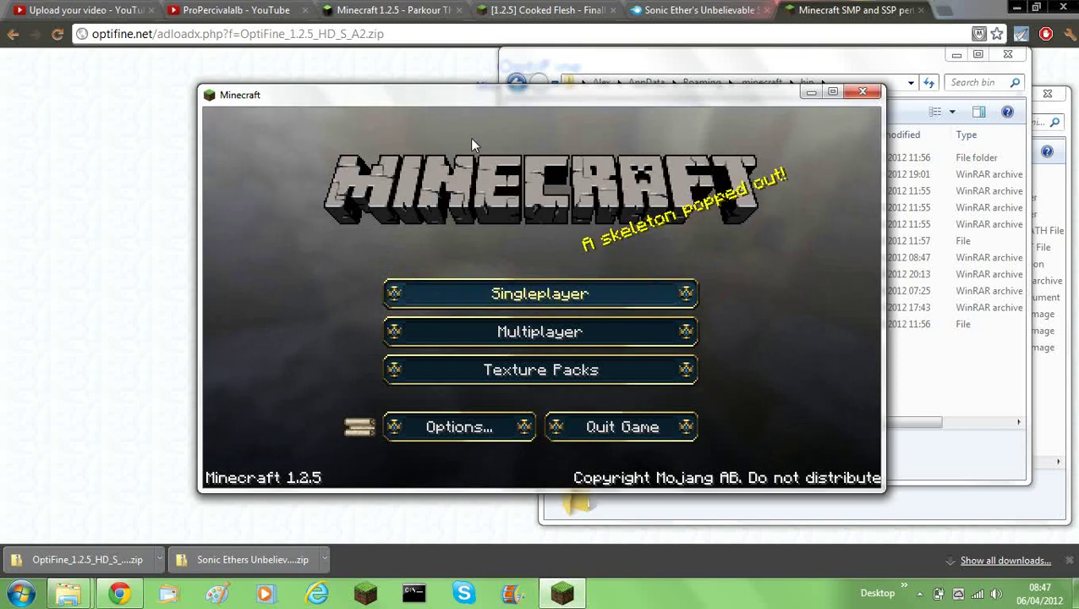
{"action": "left_click", "coordinate": [463, 293]}
{"action": "double_click", "coordinate": [453, 196]}
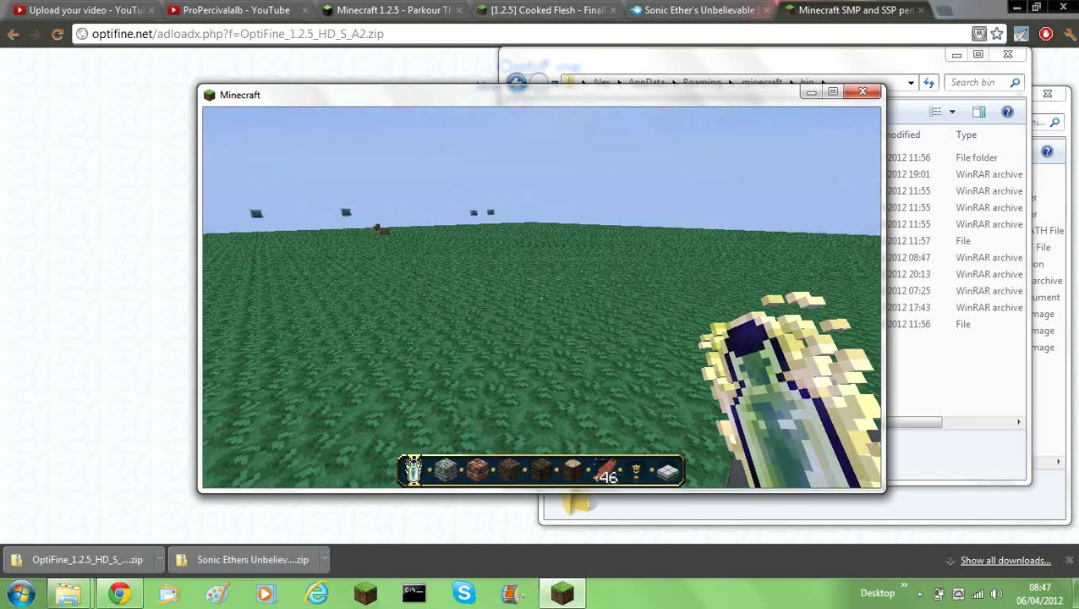
{"action": "key", "text": "Escape"}
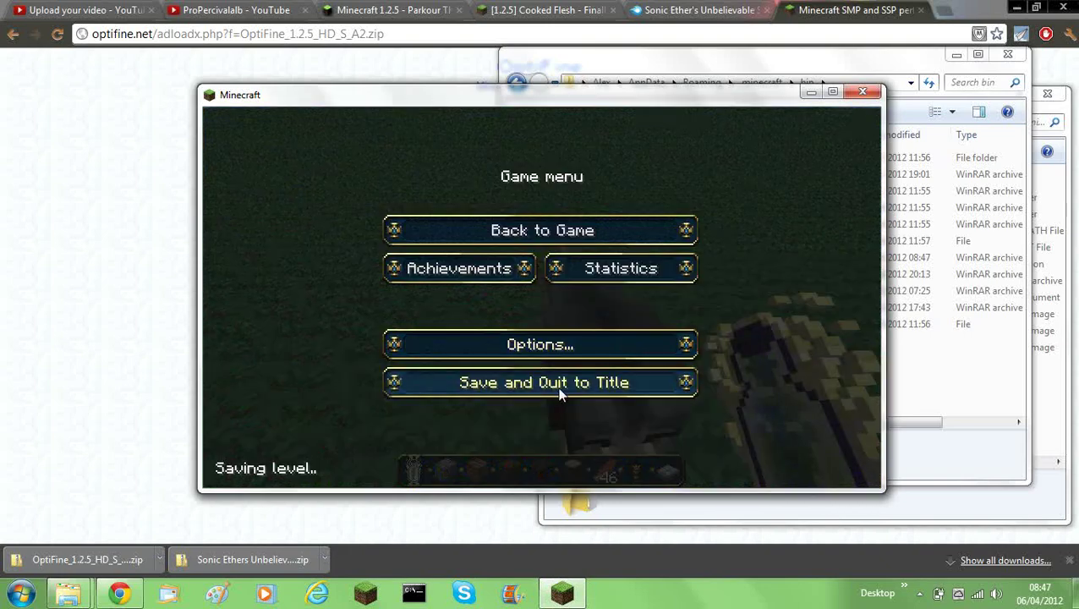
Save the open world, return to the title screen and quit Minecraft.
{"action": "left_click", "coordinate": [558, 393]}
{"action": "left_click", "coordinate": [586, 435]}
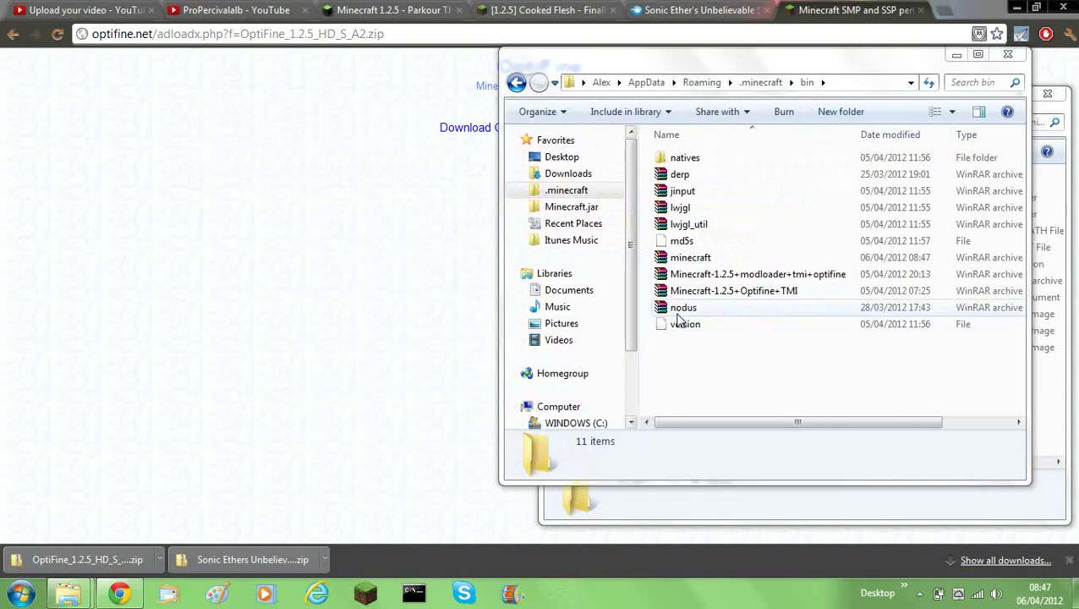
Run nitrous from the Sonic Ether's Unbelievable Shaders v08 folder with Java(TM) Platform SE binary and install the Shaders mod, closing Nitrous when done.
{"action": "left_click_drag", "start_coordinate": [906, 61], "coordinate": [529, 99]}
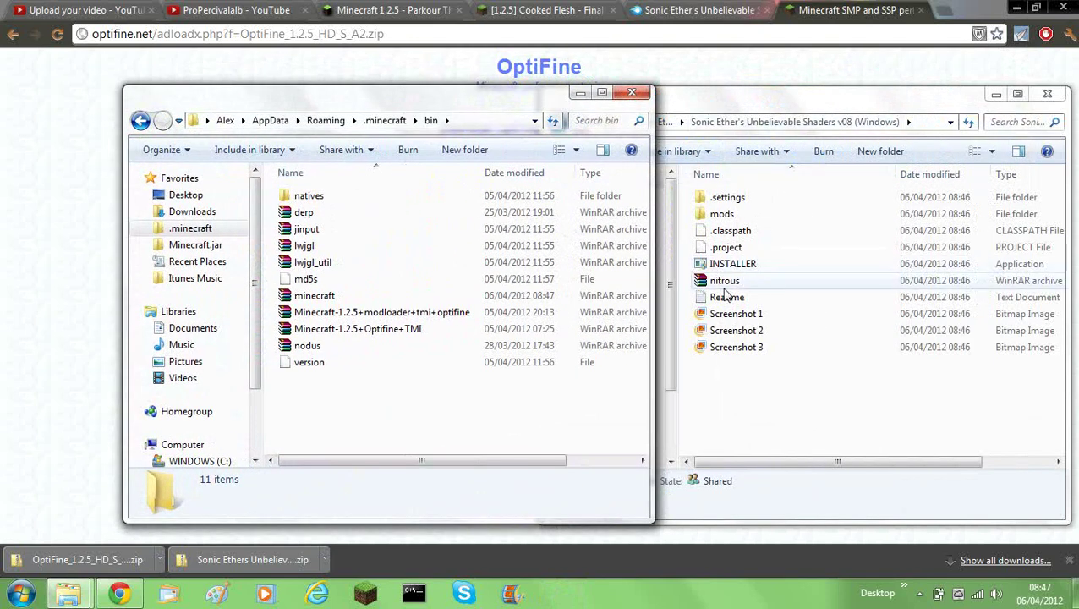
{"action": "right_click", "coordinate": [724, 287]}
{"action": "left_click", "coordinate": [708, 293]}
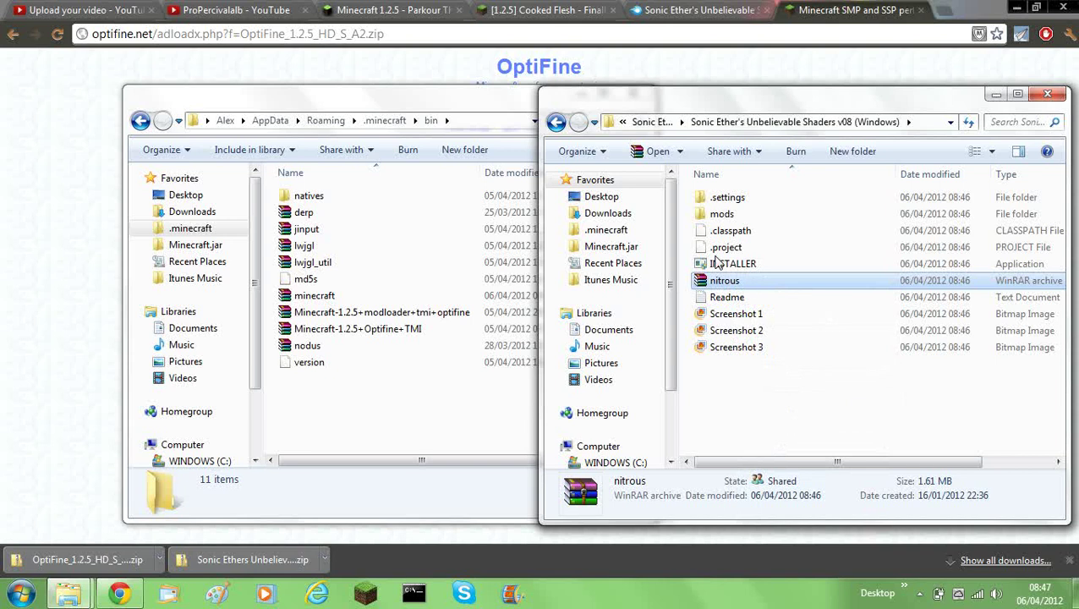
{"action": "right_click", "coordinate": [721, 280]}
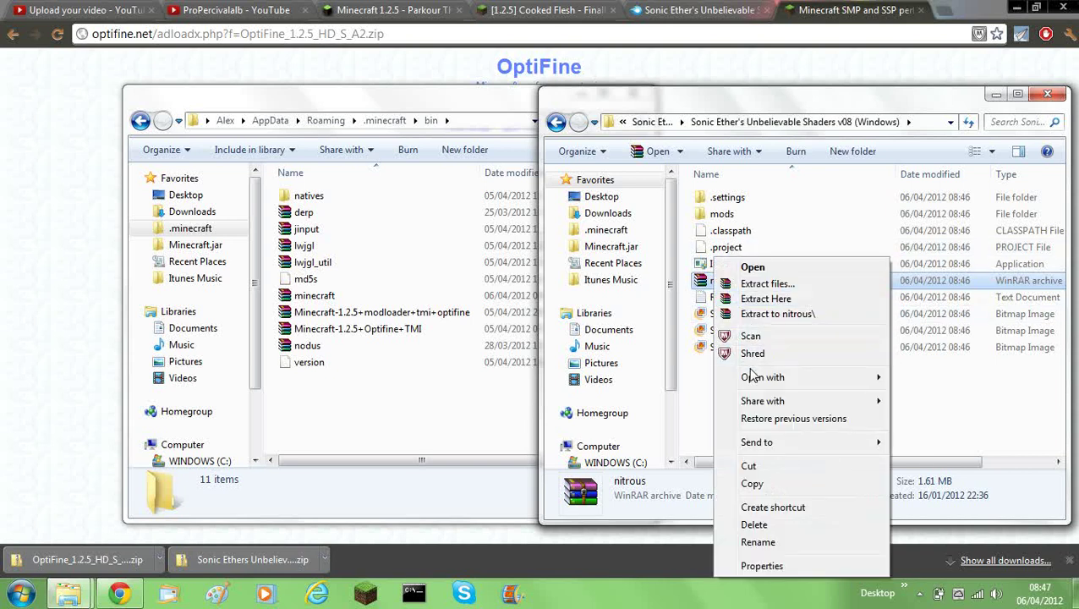
{"action": "mouse_move", "coordinate": [776, 377]}
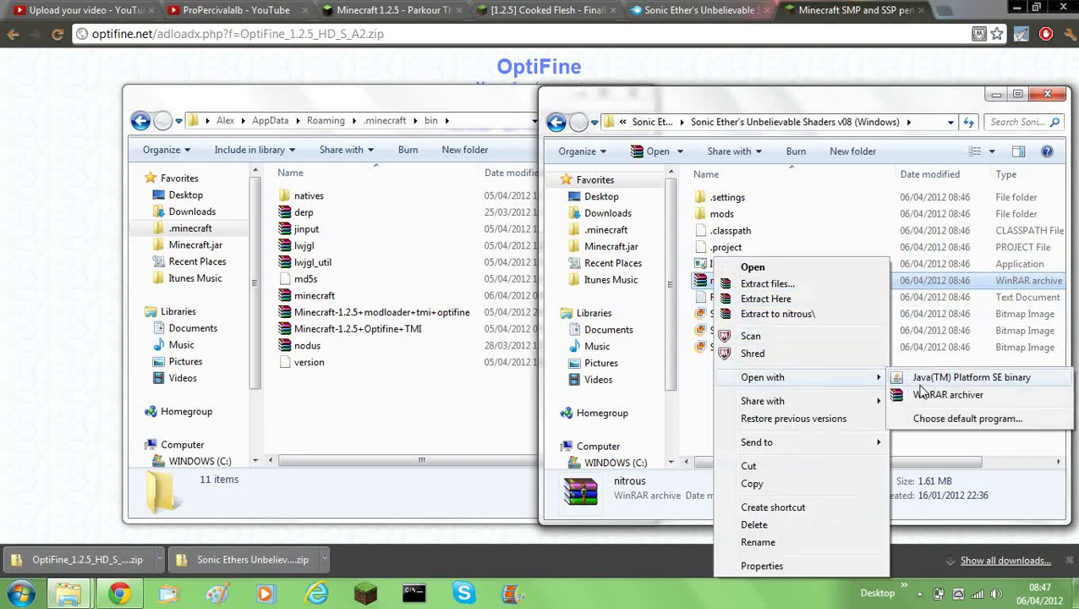
{"action": "left_click", "coordinate": [921, 382]}
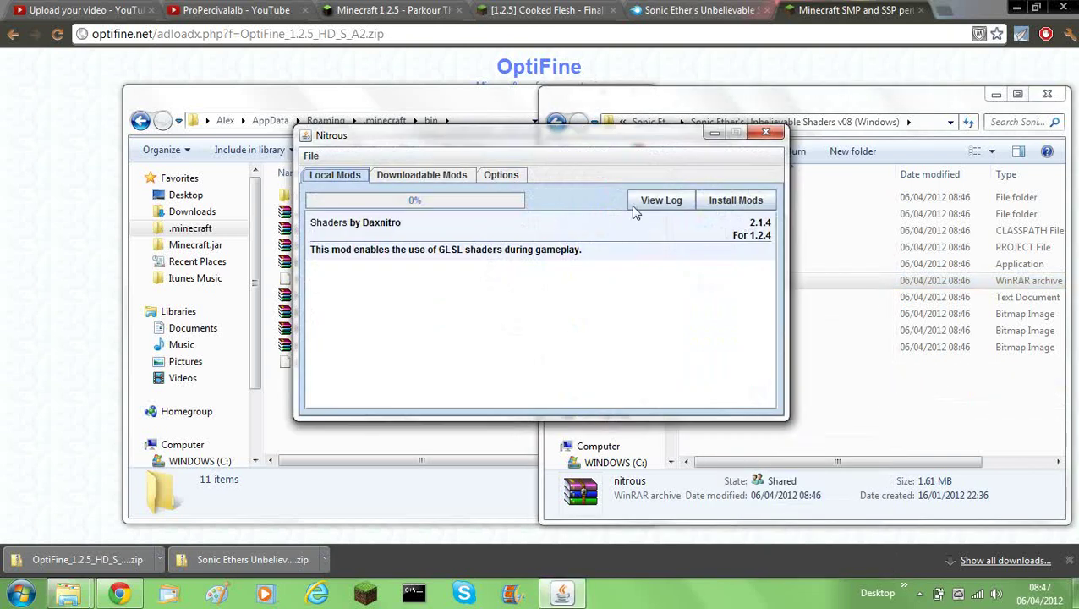
{"action": "left_click", "coordinate": [744, 208]}
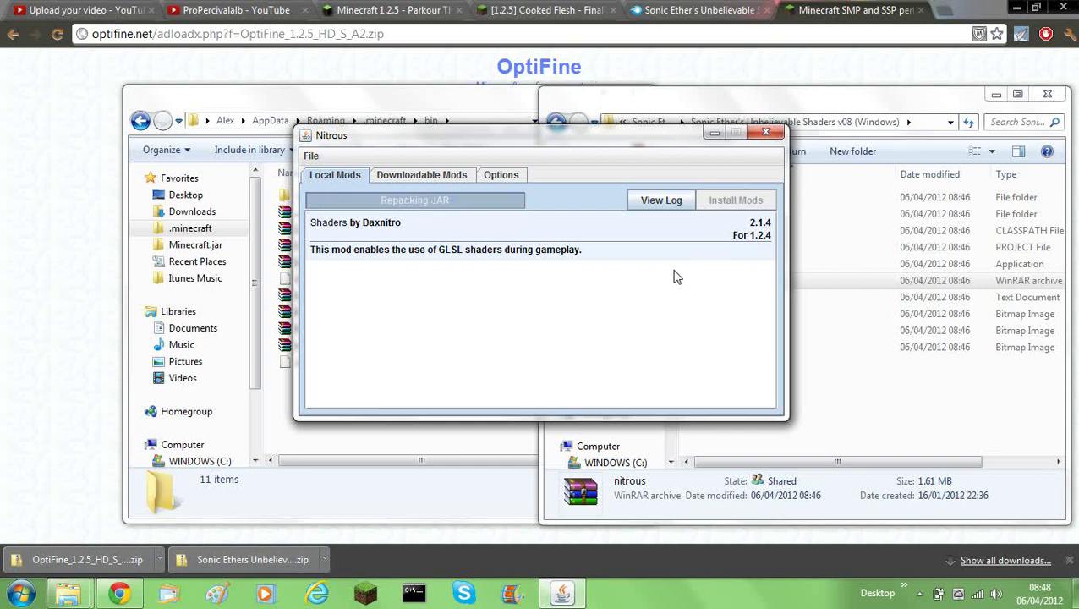
{"action": "left_click", "coordinate": [763, 136]}
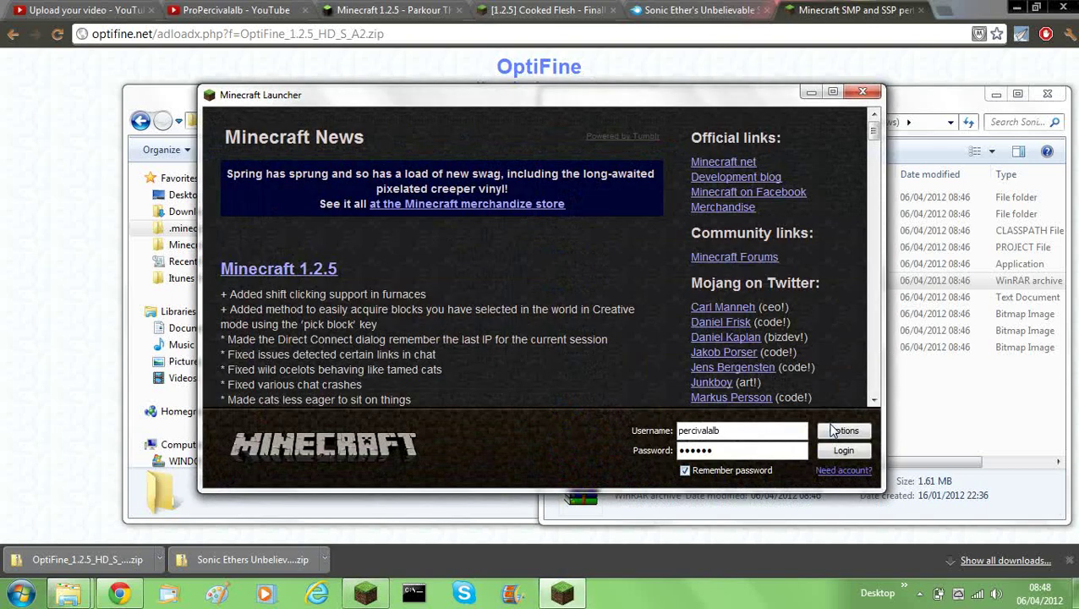
Log in to Minecraft with the saved account and load the Creative Build singleplayer world.
{"action": "left_click", "coordinate": [835, 449]}
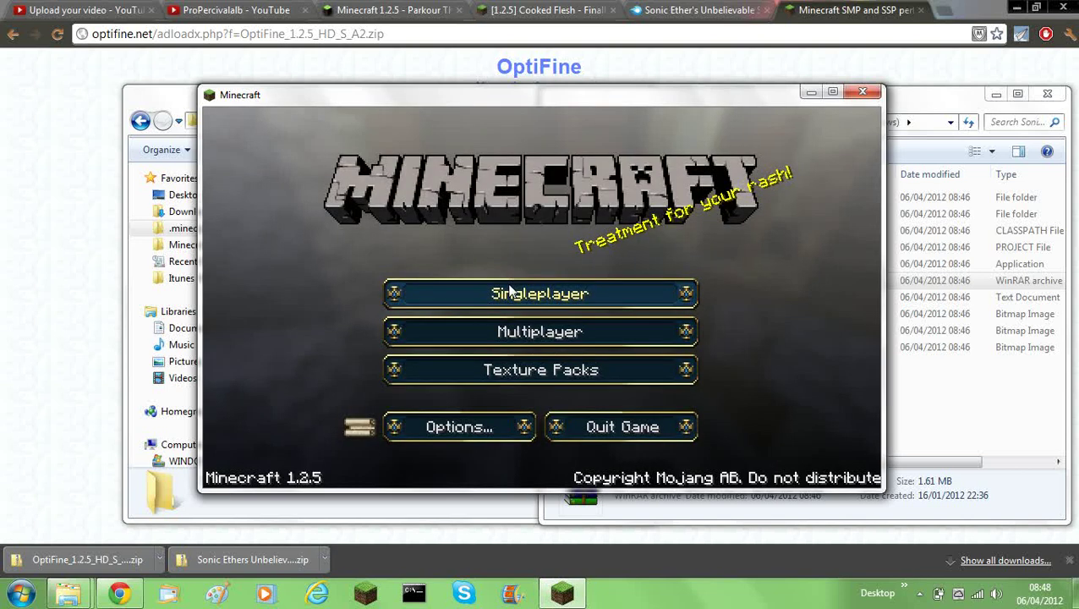
{"action": "left_click", "coordinate": [508, 283]}
{"action": "double_click", "coordinate": [481, 183]}
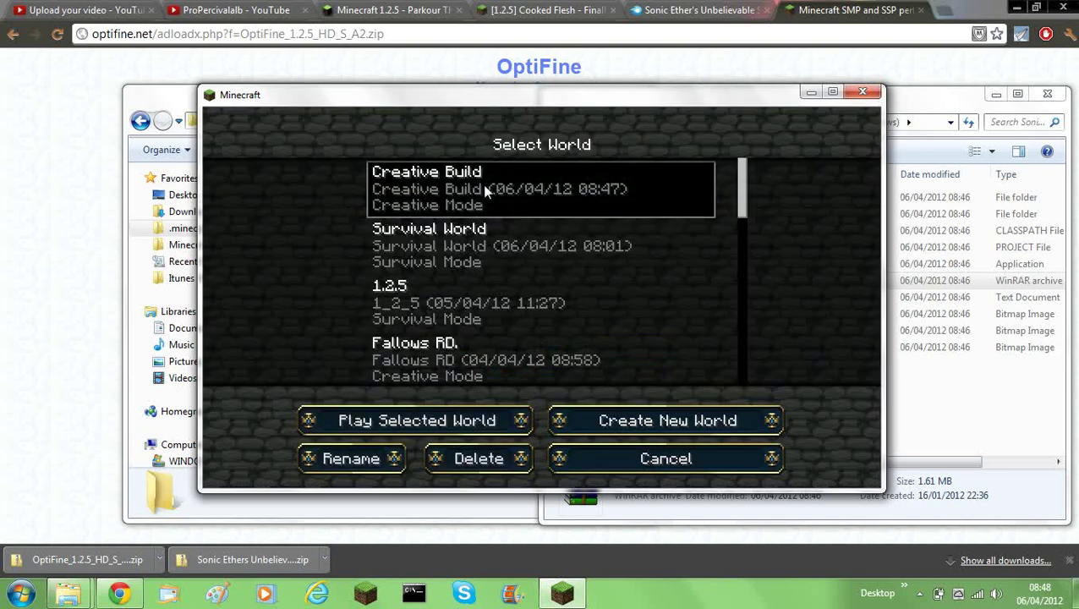